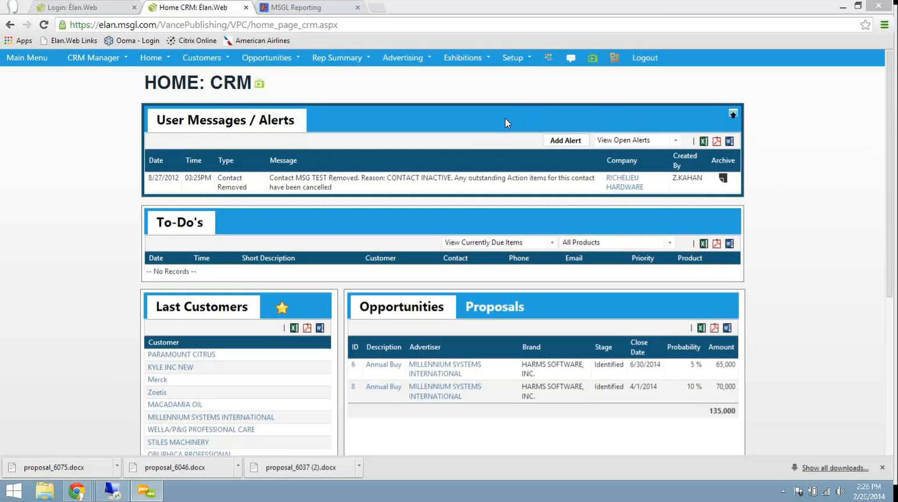
Step: Open the PinPoint Analysis page from the advertising analysis reports
{"action": "left_click", "coordinate": [529, 72]}
{"action": "mouse_move", "coordinate": [423, 58]}
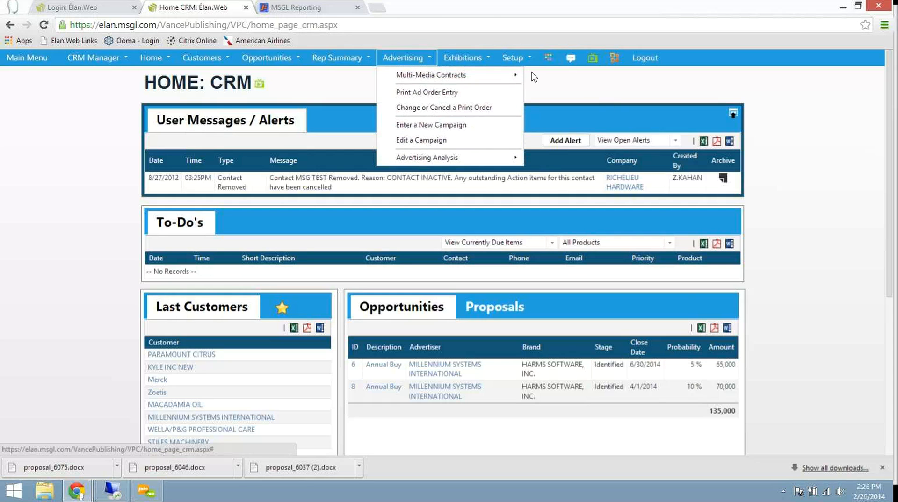
{"action": "mouse_move", "coordinate": [445, 157]}
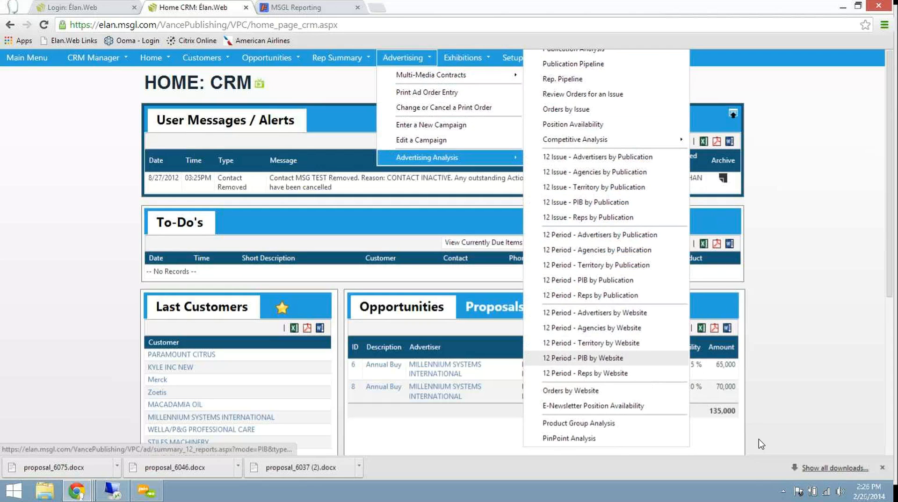
{"action": "left_click", "coordinate": [569, 438]}
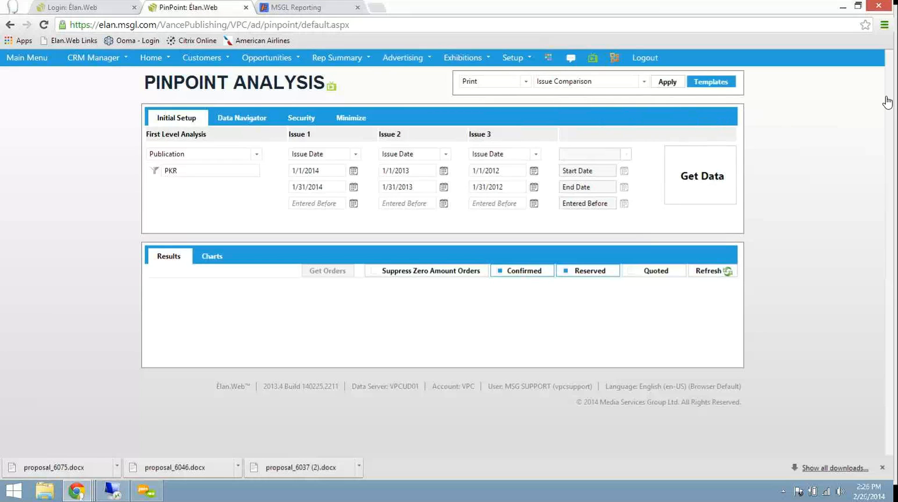
Step: Set the analysis medium to Print and apply the Issue Comparison template
{"action": "left_click", "coordinate": [526, 81]}
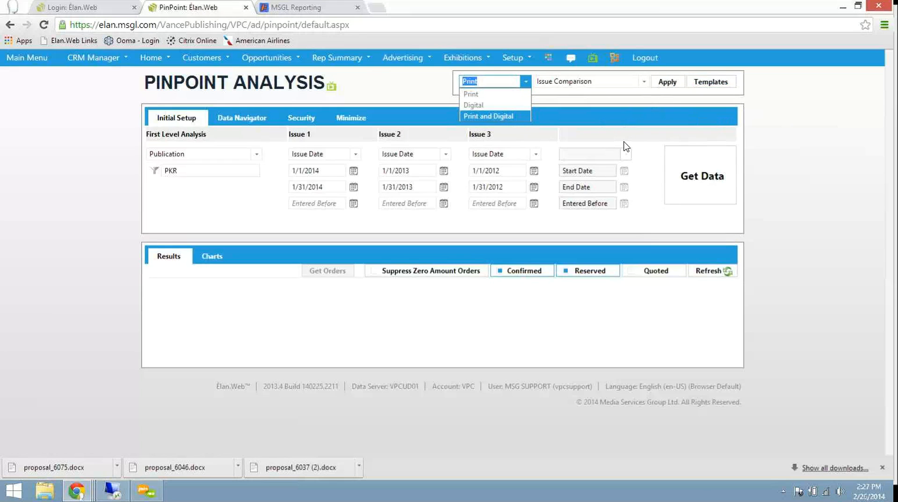
{"action": "left_click", "coordinate": [473, 94]}
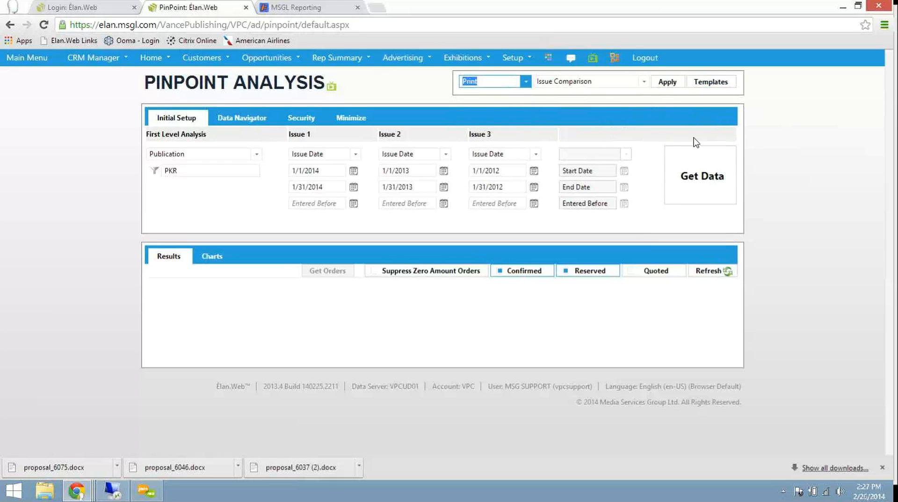
{"action": "left_click", "coordinate": [644, 81]}
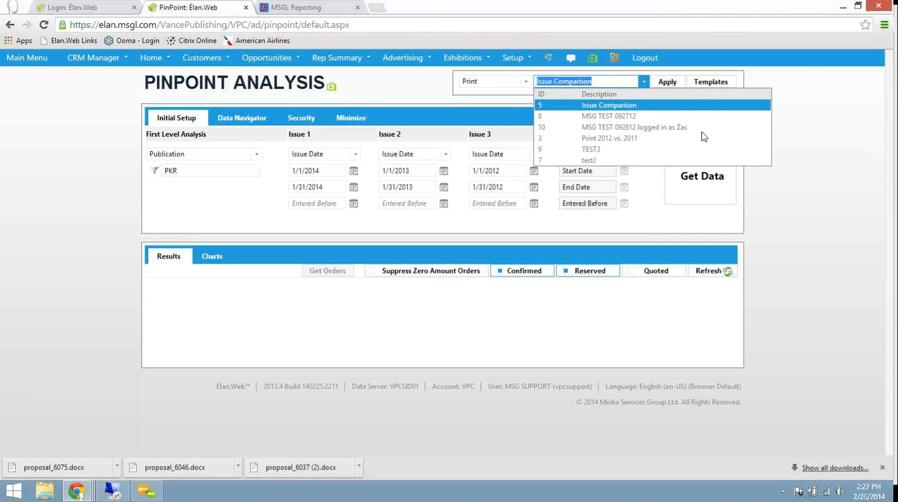
{"action": "left_click", "coordinate": [621, 105]}
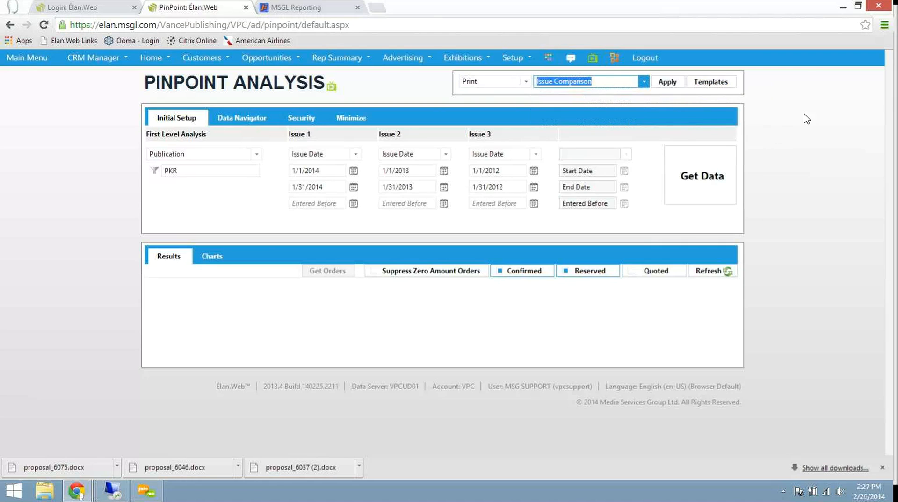
{"action": "left_click", "coordinate": [667, 82]}
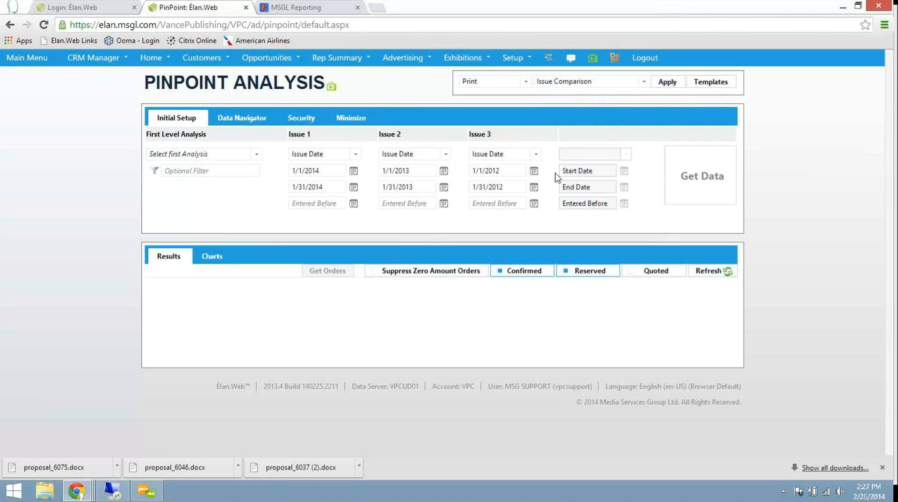
{"action": "left_click_drag", "start_coordinate": [379, 169], "coordinate": [363, 170]}
{"action": "left_click_drag", "start_coordinate": [498, 171], "coordinate": [468, 170]}
{"action": "left_click_drag", "start_coordinate": [614, 161], "coordinate": [591, 168]}
{"action": "left_click", "coordinate": [400, 179]}
{"action": "left_click_drag", "start_coordinate": [262, 170], "coordinate": [186, 167]}
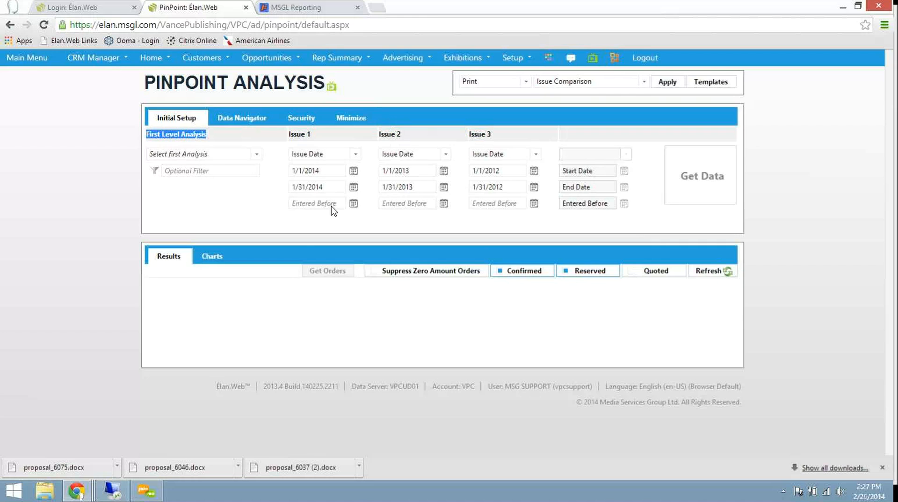
Step: Set the first level analysis to Publication and filter it to DHM
{"action": "left_click", "coordinate": [256, 154]}
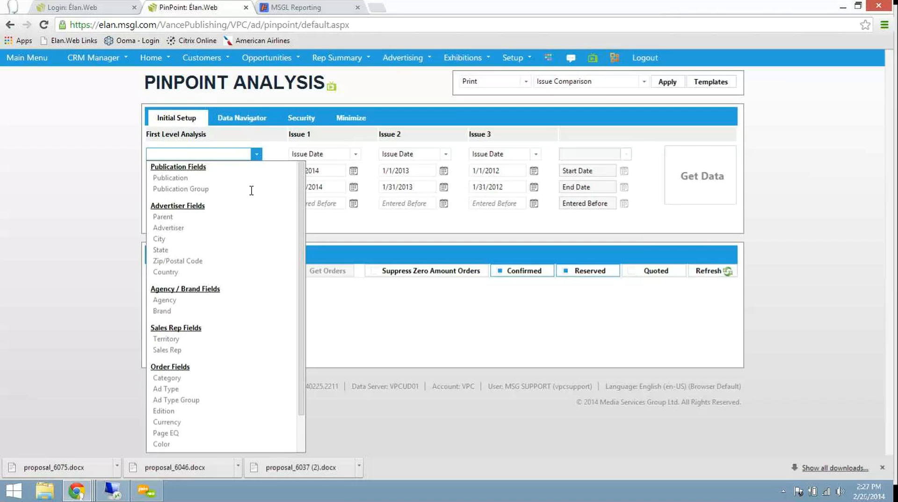
{"action": "key", "text": "Down"}
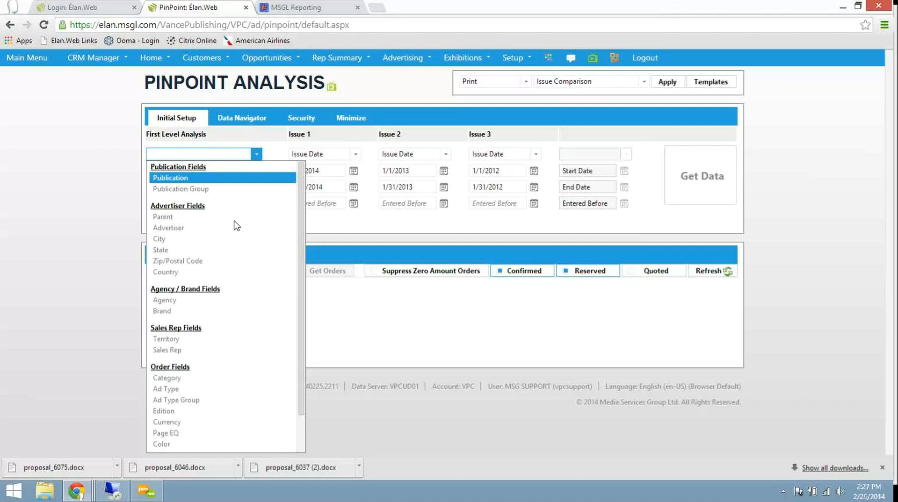
{"action": "key", "text": "Down"}
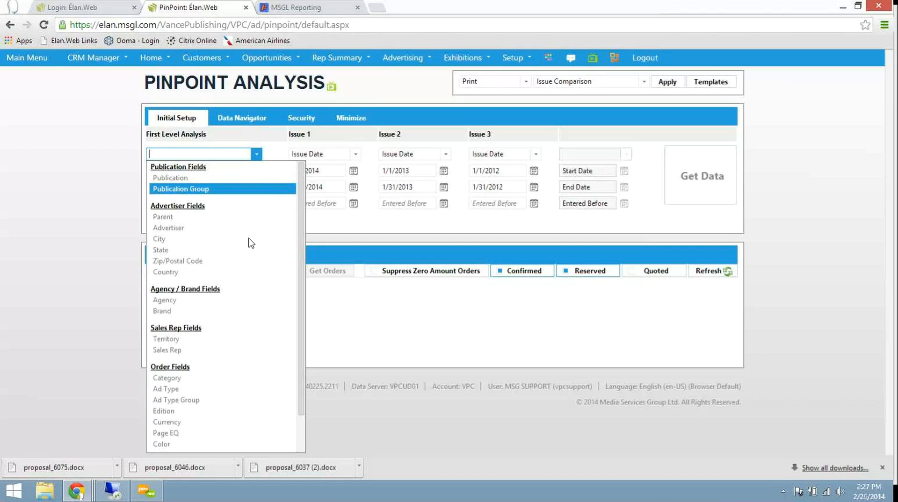
{"action": "key", "text": "Up"}
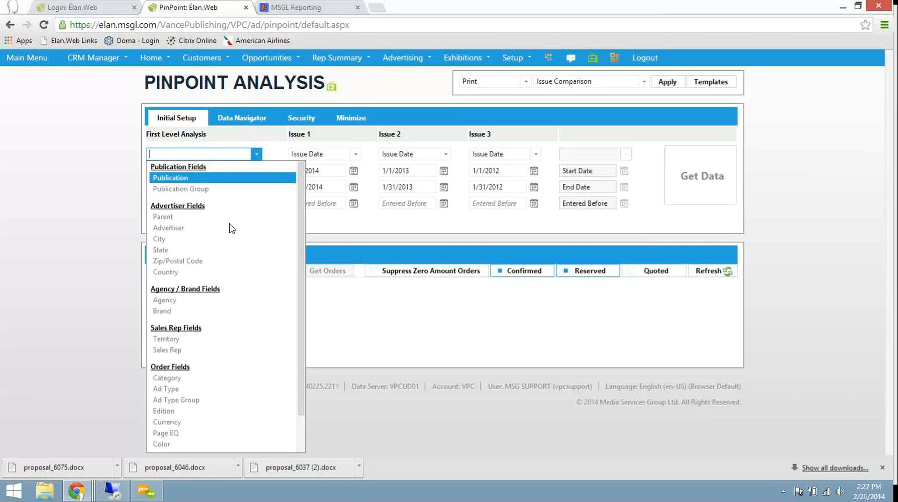
{"action": "key", "text": "Return"}
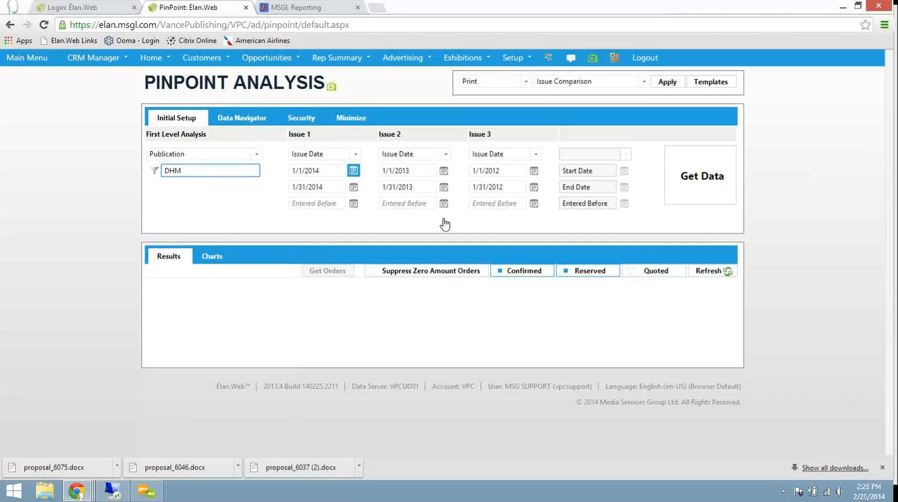
Step: Set the Issue 1 date range to 2/1/2014 through 2/28/2014
{"action": "left_click", "coordinate": [354, 171]}
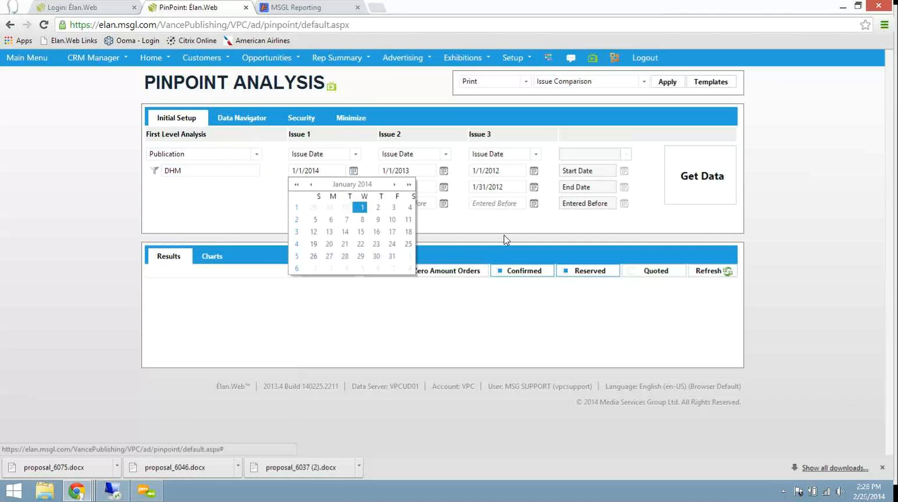
{"action": "left_click", "coordinate": [394, 184]}
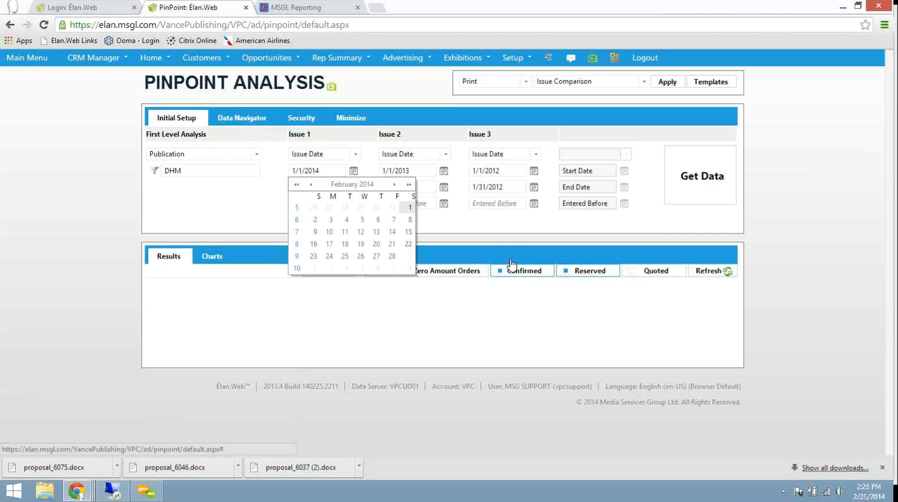
{"action": "left_click", "coordinate": [409, 207]}
{"action": "left_click", "coordinate": [353, 187]}
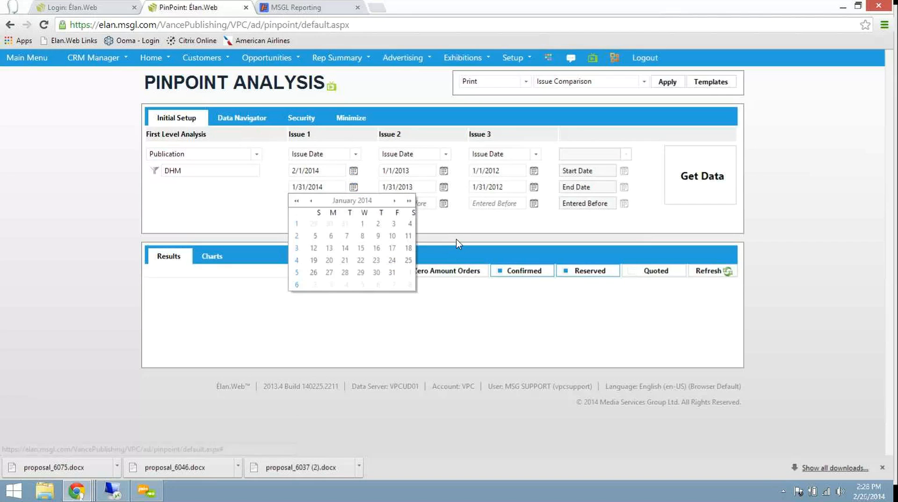
{"action": "left_click", "coordinate": [395, 200]}
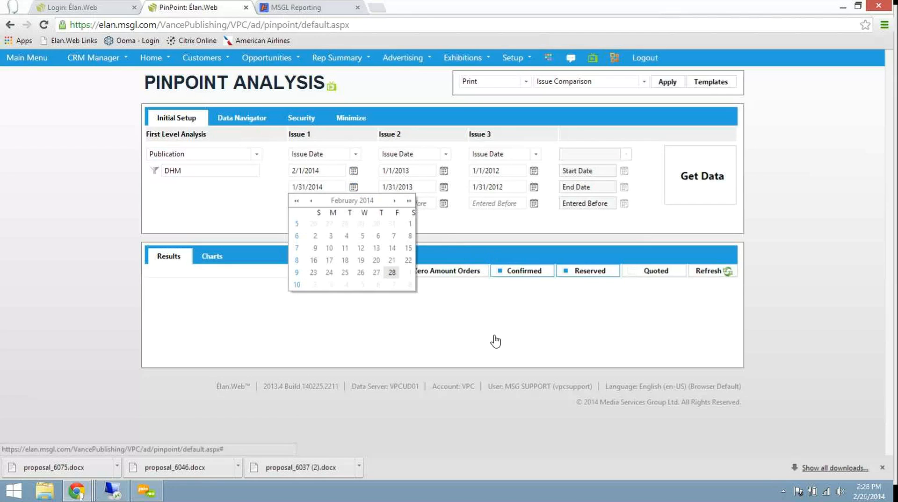
{"action": "left_click", "coordinate": [392, 273]}
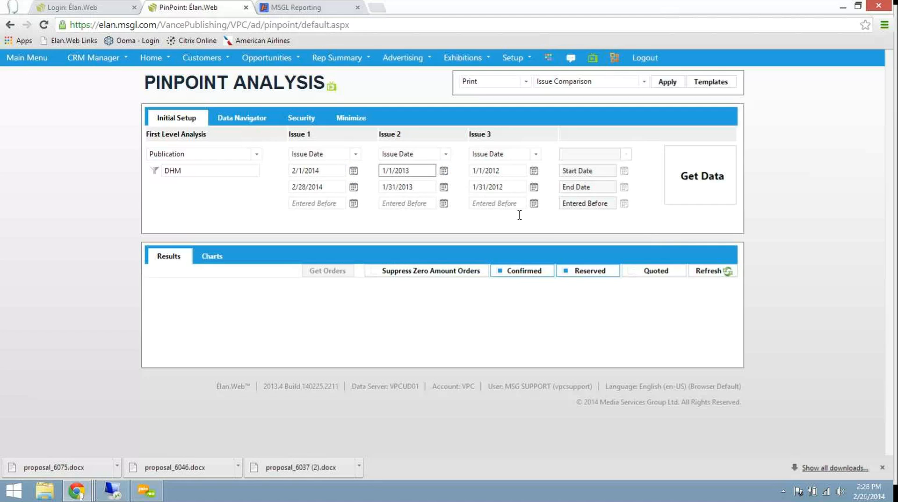
Step: Set the Issue 2 date range to 2/1/2013 through 2/28/2013
{"action": "left_click", "coordinate": [445, 172]}
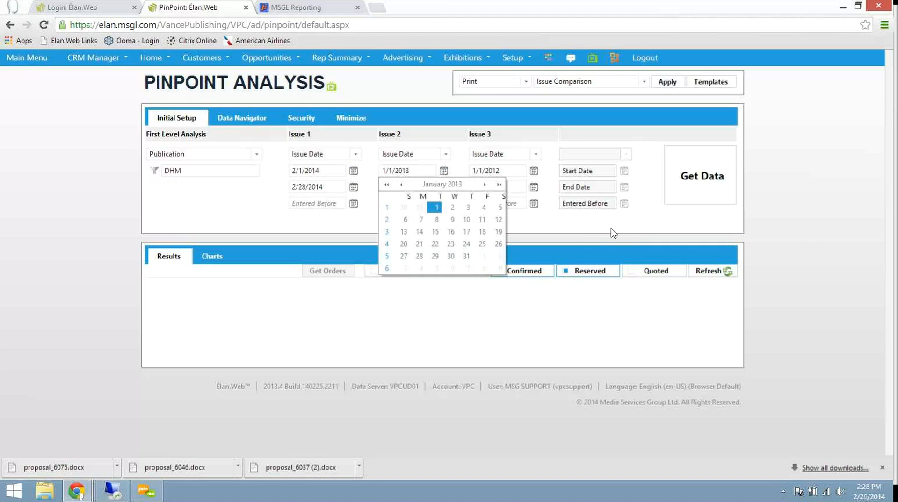
{"action": "left_click", "coordinate": [484, 184]}
{"action": "left_click", "coordinate": [482, 208]}
{"action": "left_click", "coordinate": [444, 187]}
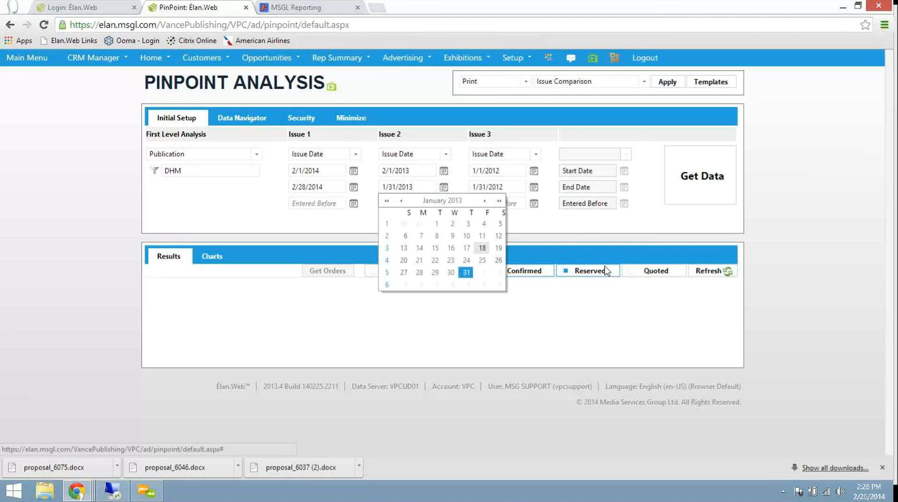
{"action": "left_click", "coordinate": [484, 201]}
{"action": "left_click", "coordinate": [466, 272]}
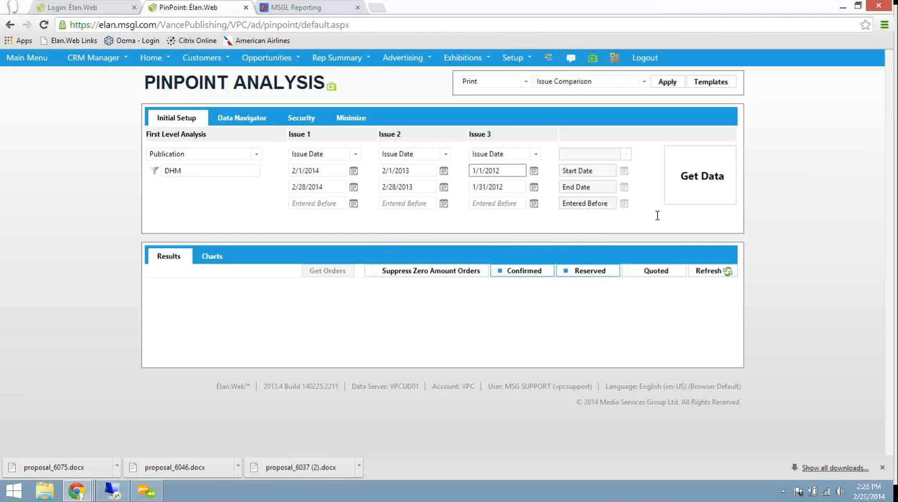
Step: Set the Issue 3 date range to 2/1/2012 through 2/29/2012
{"action": "left_click", "coordinate": [534, 171]}
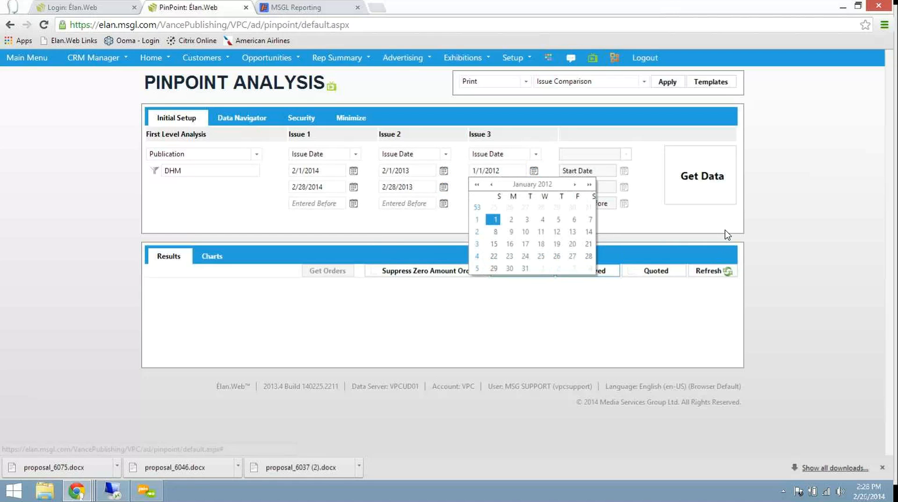
{"action": "left_click", "coordinate": [574, 185]}
{"action": "left_click", "coordinate": [542, 208]}
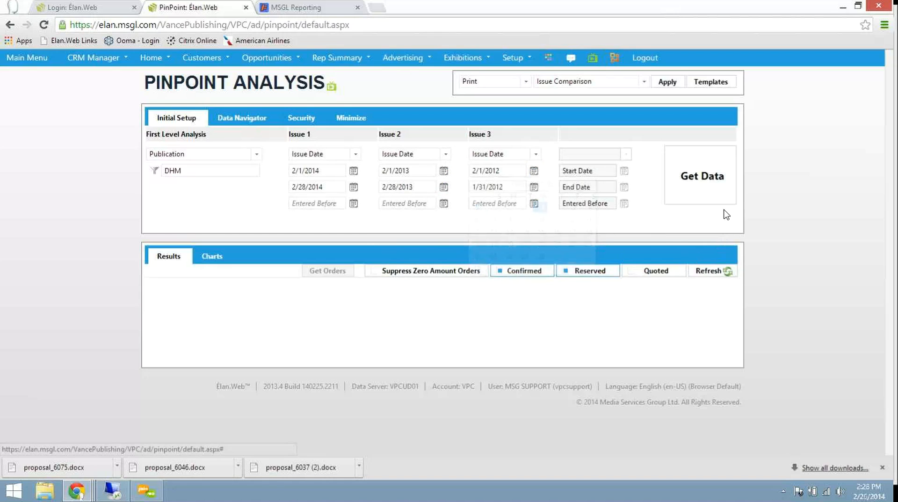
{"action": "left_click", "coordinate": [534, 187]}
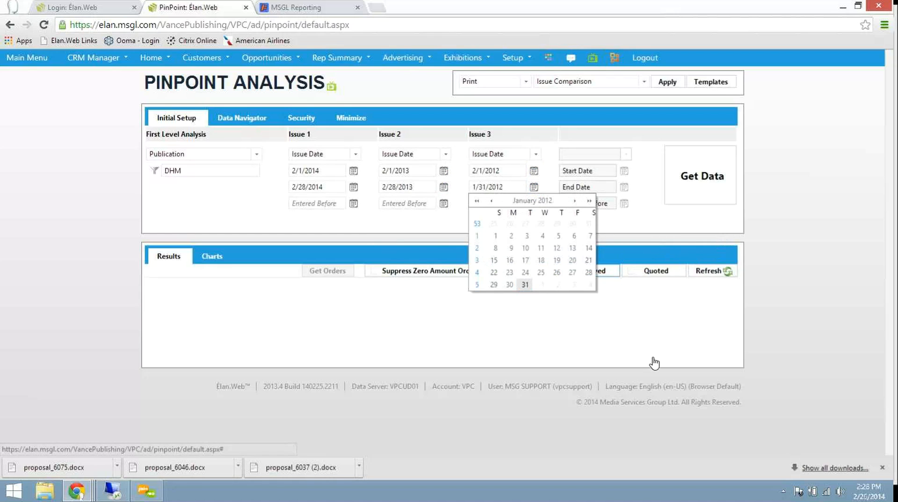
{"action": "left_click", "coordinate": [575, 201]}
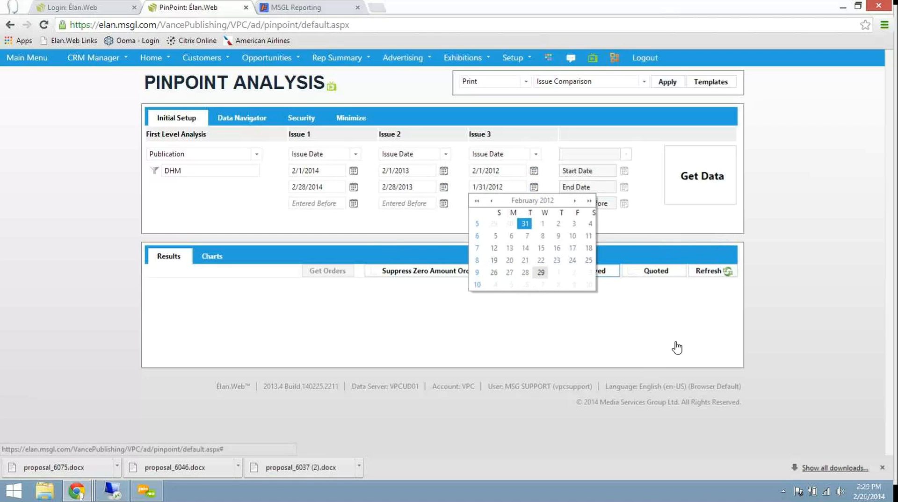
{"action": "left_click", "coordinate": [541, 273]}
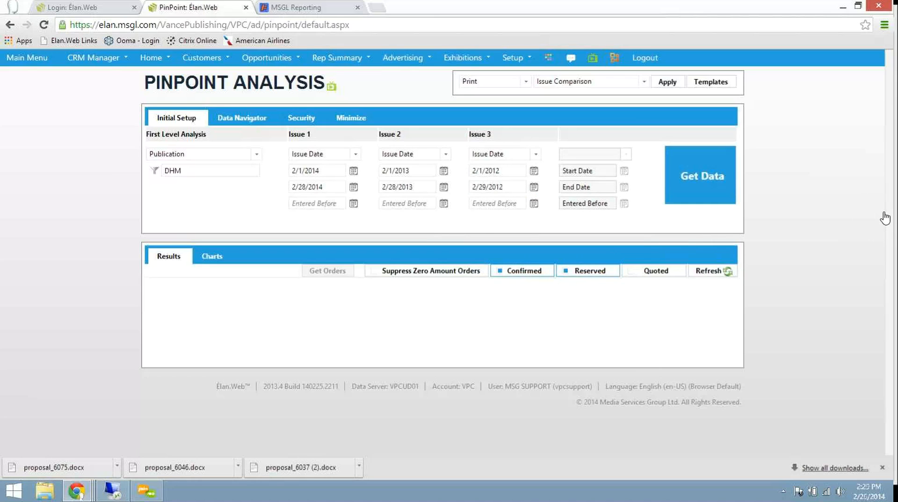
Step: Retrieve the issue comparison data and drill down from the DHM publication to Advertiser
{"action": "left_click", "coordinate": [704, 176]}
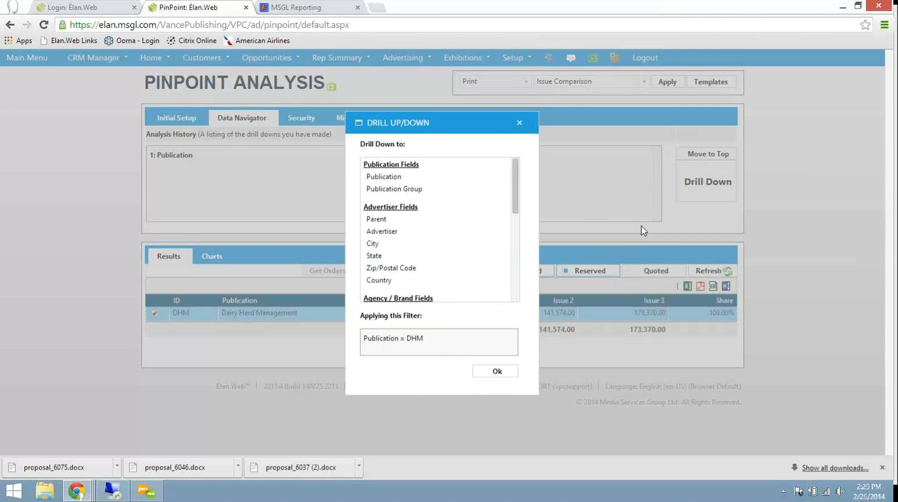
{"action": "scroll", "coordinate": [644, 223], "scroll_direction": "down", "scroll_amount": 1}
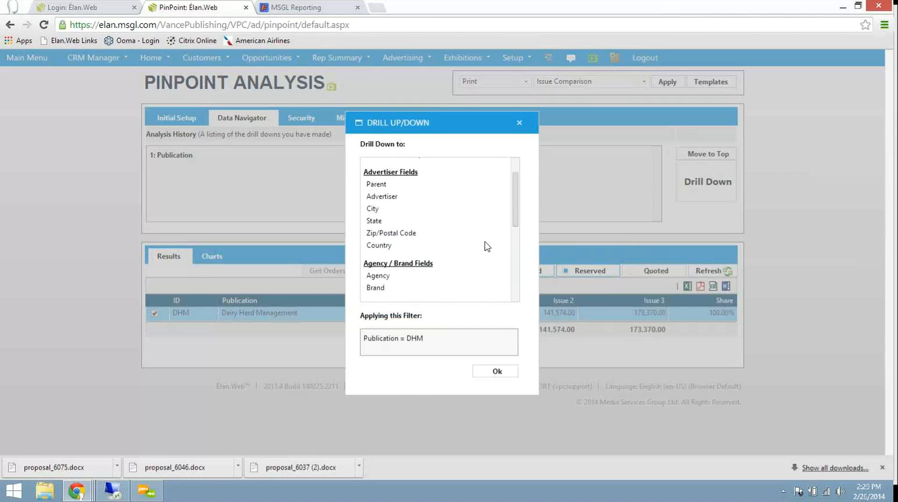
{"action": "left_click", "coordinate": [382, 197]}
{"action": "key", "text": "Return"}
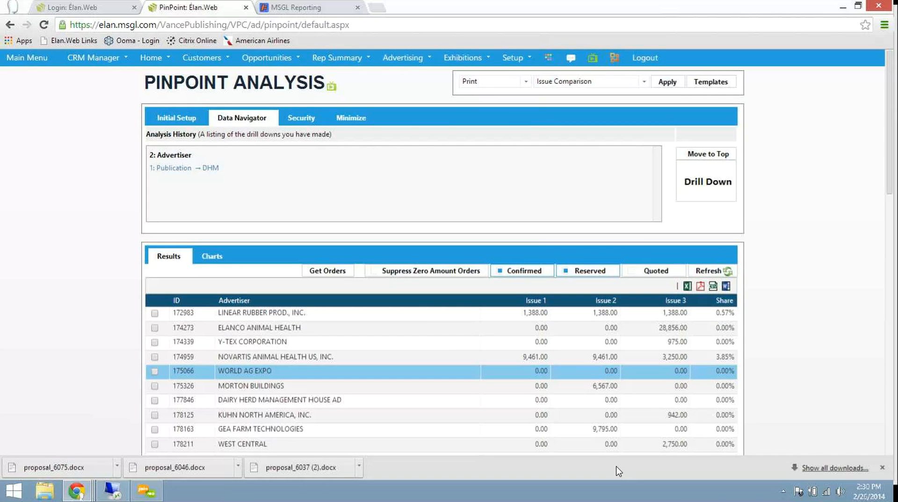
Step: Look over the advertiser results and return the analysis to the first-level Publication results
{"action": "scroll", "coordinate": [637, 456], "scroll_direction": "down", "scroll_amount": 1}
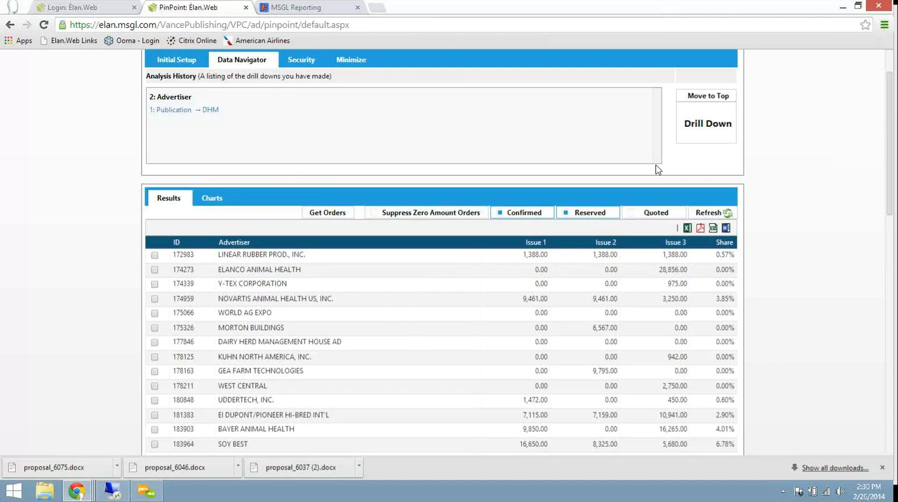
{"action": "scroll", "coordinate": [609, 169], "scroll_direction": "up", "scroll_amount": 2}
{"action": "left_click", "coordinate": [194, 118]}
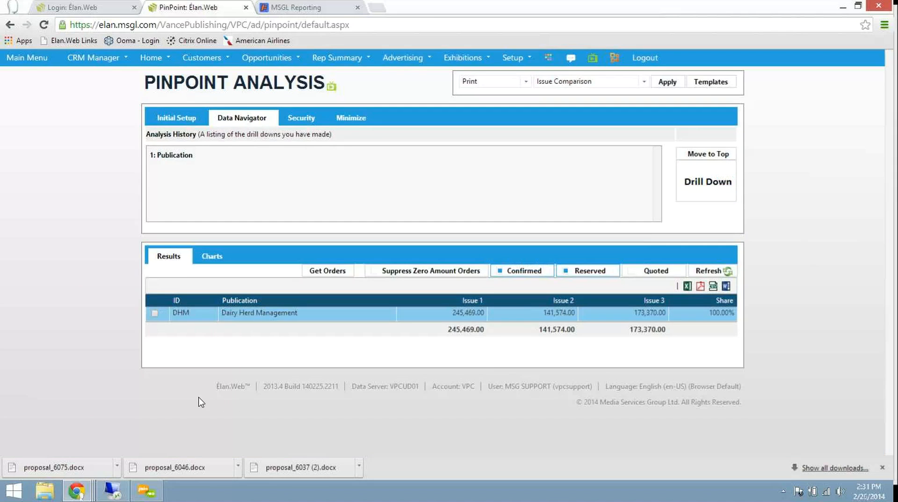
Step: Drill down from the DHM publication to Ad Type
{"action": "left_click", "coordinate": [155, 314]}
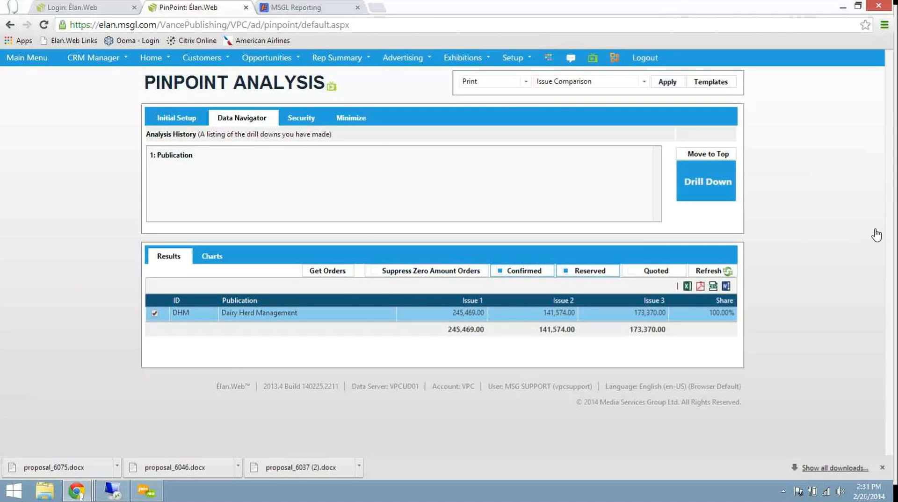
{"action": "left_click", "coordinate": [706, 182]}
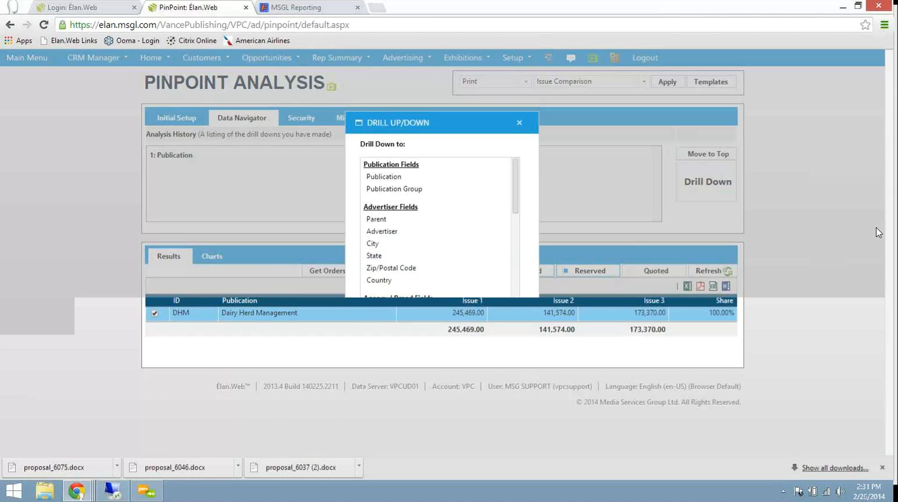
{"action": "left_click_drag", "start_coordinate": [515, 186], "coordinate": [509, 258]}
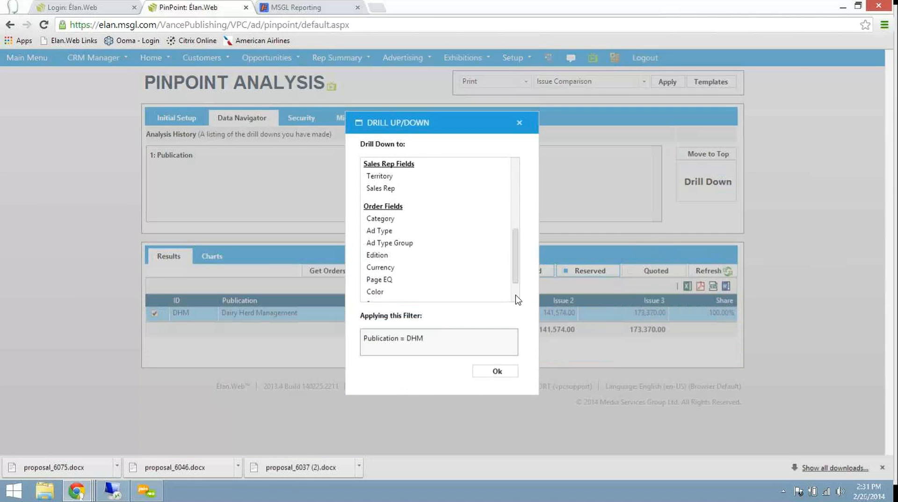
{"action": "left_click", "coordinate": [375, 230]}
{"action": "left_click", "coordinate": [495, 372]}
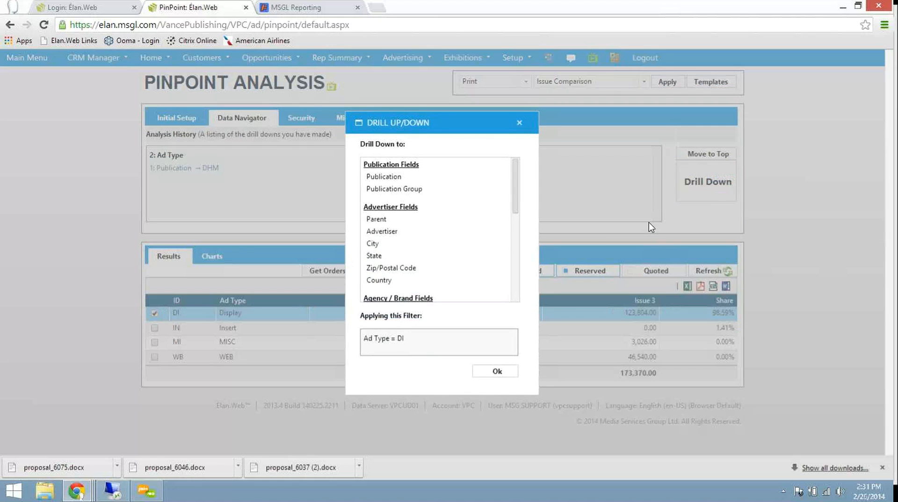
Step: Drill down from the Display ad type to Advertiser and look over the issue amounts for each advertiser
{"action": "scroll", "coordinate": [647, 231], "scroll_direction": "down", "scroll_amount": 2}
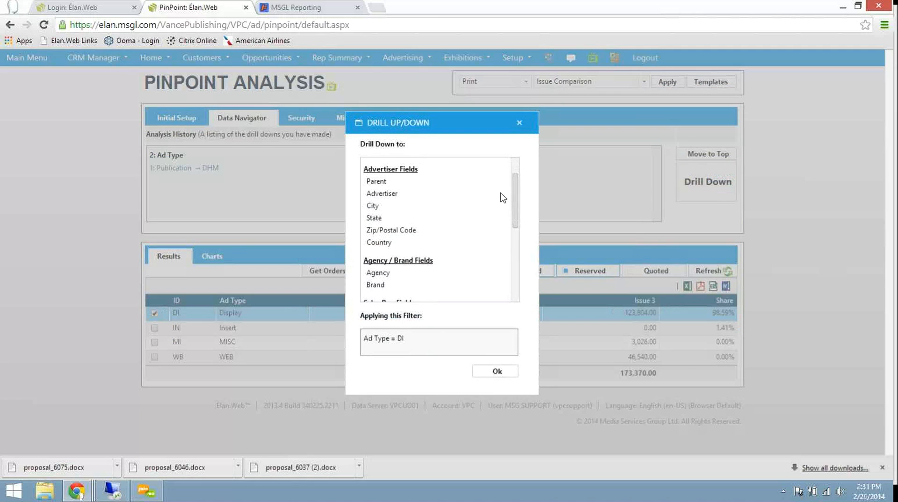
{"action": "left_click", "coordinate": [380, 194]}
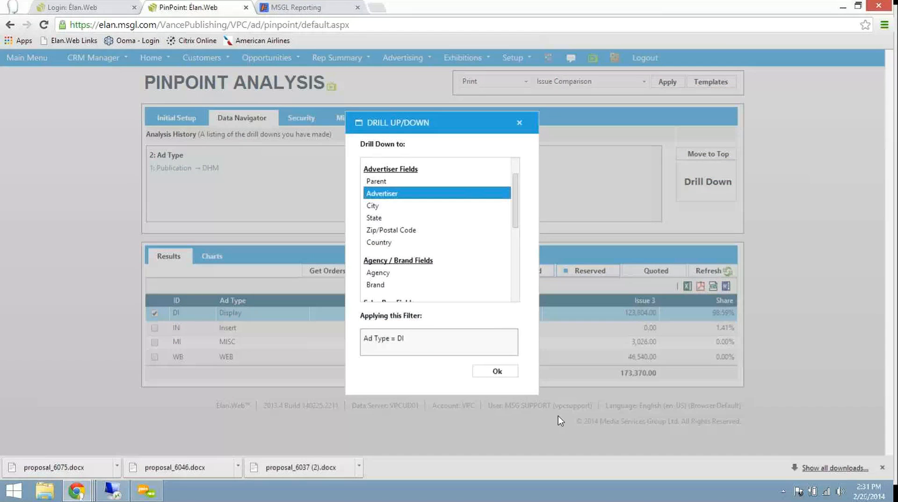
{"action": "left_click", "coordinate": [499, 371]}
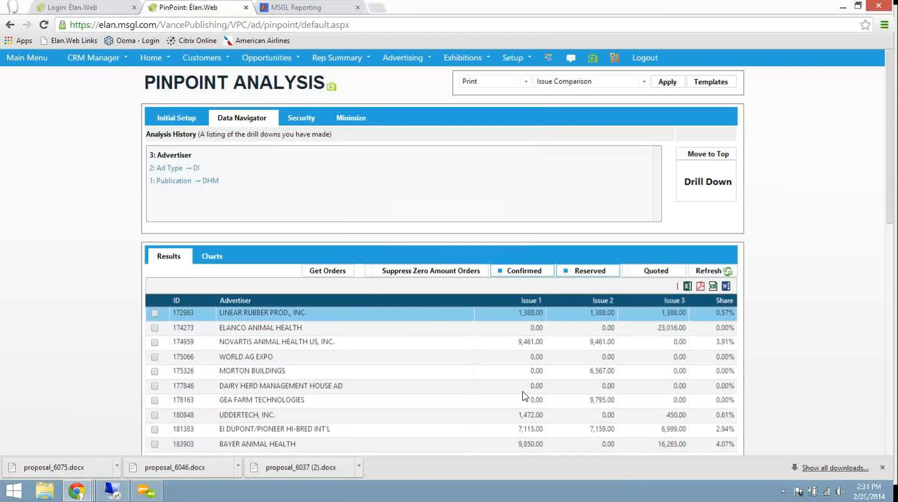
{"action": "scroll", "coordinate": [522, 395], "scroll_direction": "down", "scroll_amount": 3}
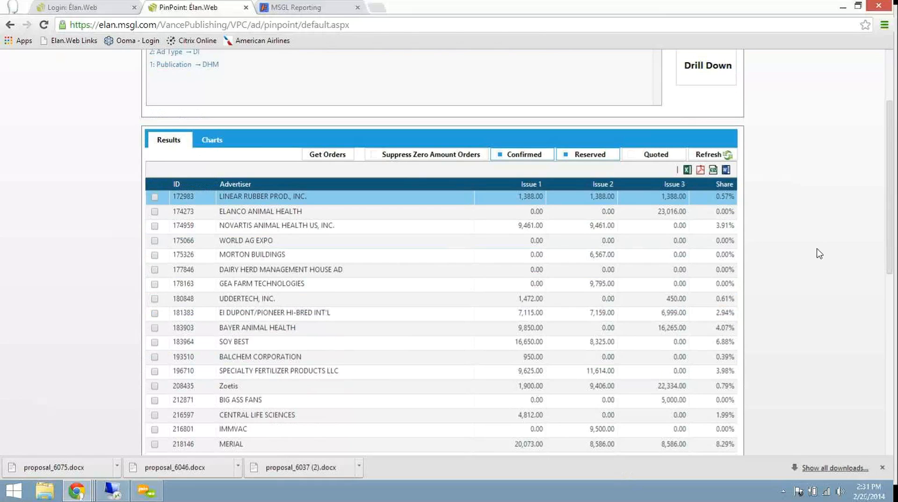
{"action": "scroll", "coordinate": [517, 279], "scroll_direction": "up", "scroll_amount": 3}
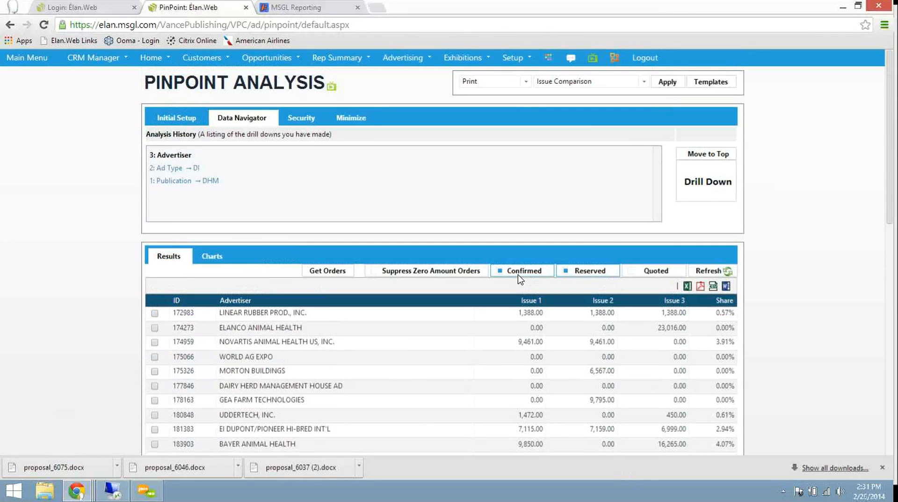
{"action": "scroll", "coordinate": [518, 280], "scroll_direction": "down", "scroll_amount": 3}
{"action": "scroll", "coordinate": [517, 279], "scroll_direction": "up", "scroll_amount": 3}
Step: Return to the initial setup and review the date ranges of the three issues, including the calendar for the Issue 1 start date
{"action": "left_click", "coordinate": [179, 117]}
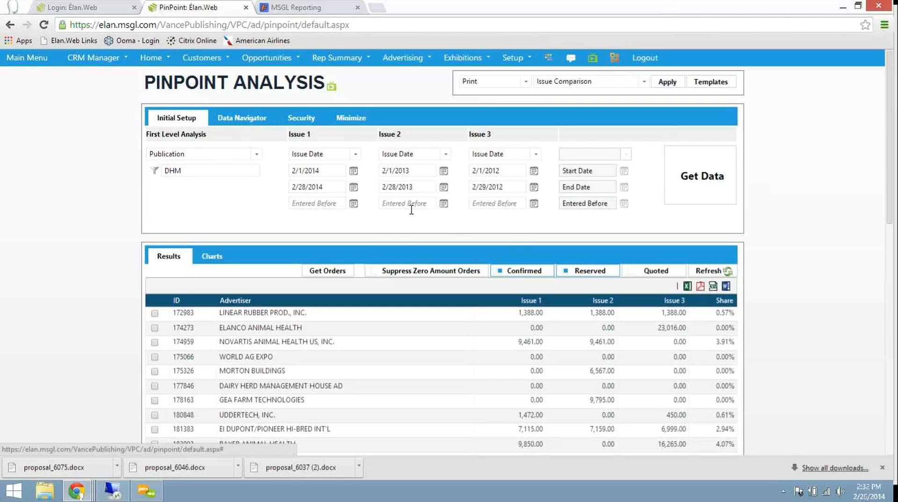
{"action": "left_click", "coordinate": [323, 171]}
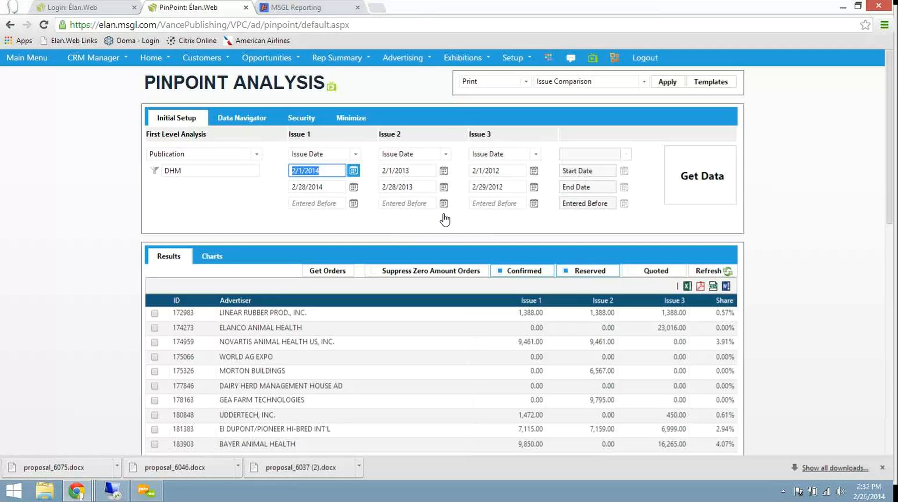
{"action": "left_click", "coordinate": [354, 171]}
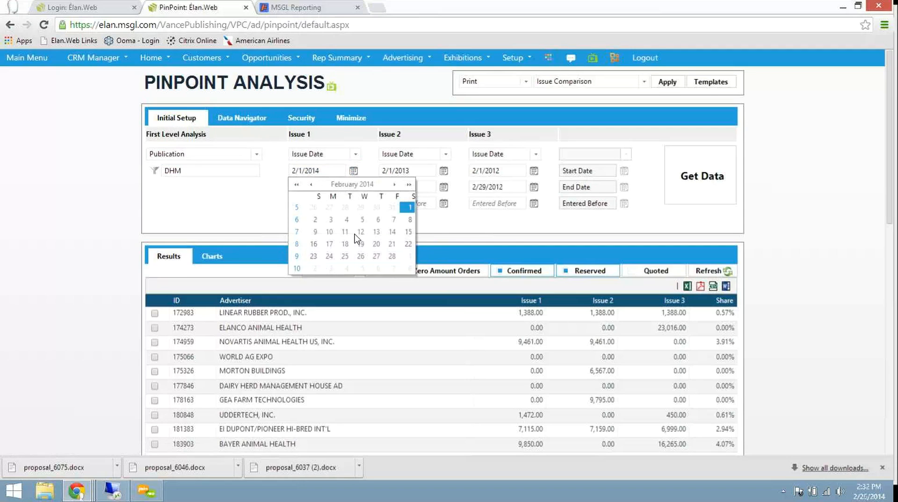
{"action": "left_click", "coordinate": [285, 187]}
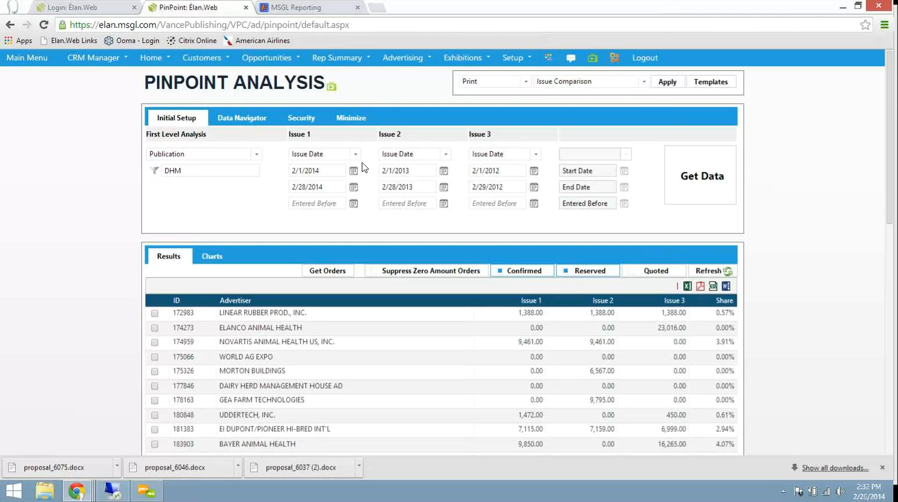
{"action": "left_click_drag", "start_coordinate": [376, 170], "coordinate": [362, 167]}
{"action": "left_click", "coordinate": [398, 172]}
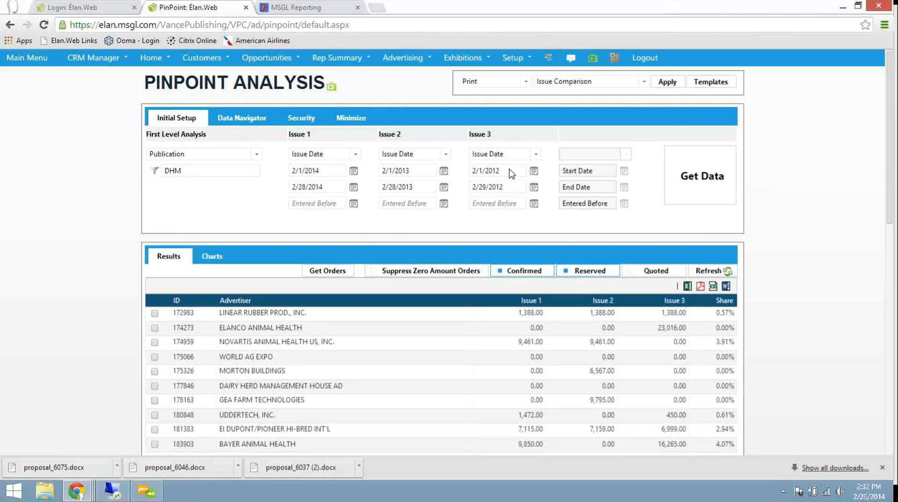